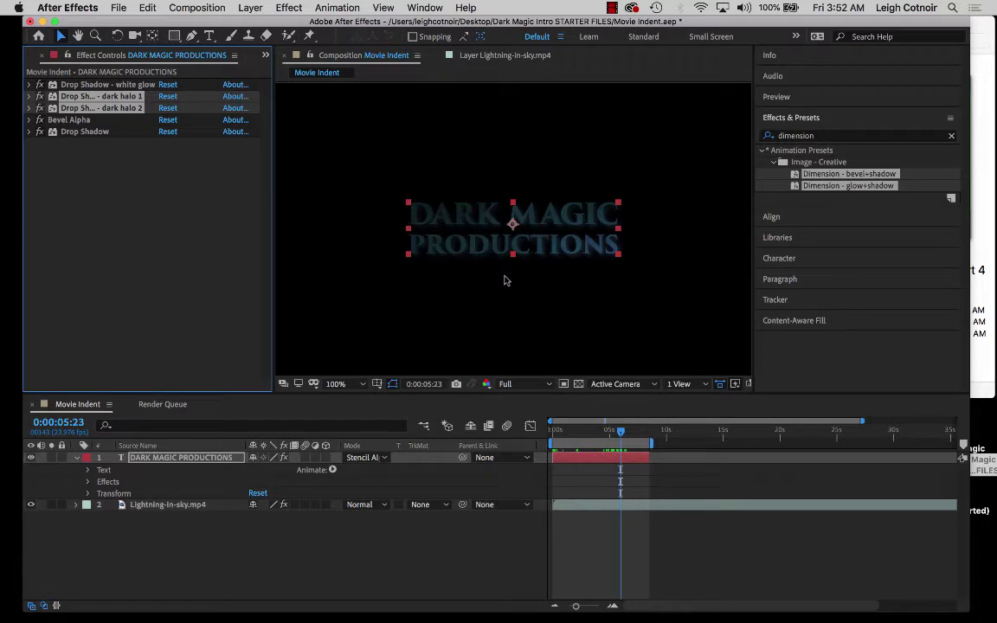
Scrub ahead to the lit title, then collapse and deselect the DARK MAGIC PRODUCTIONS layer
left_click_drag(620, 430, 552, 441)
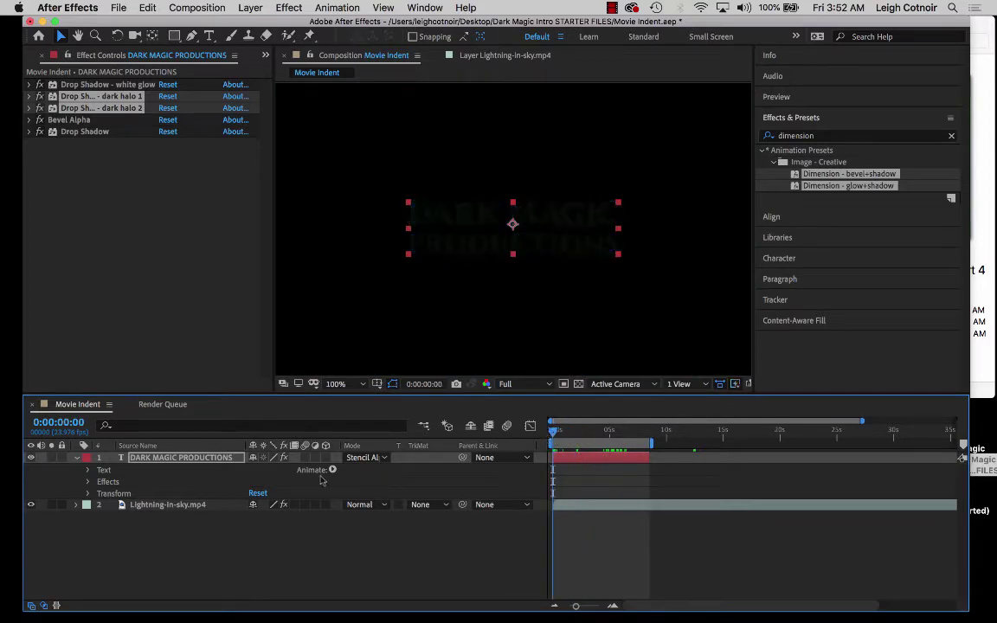
left_click(77, 457)
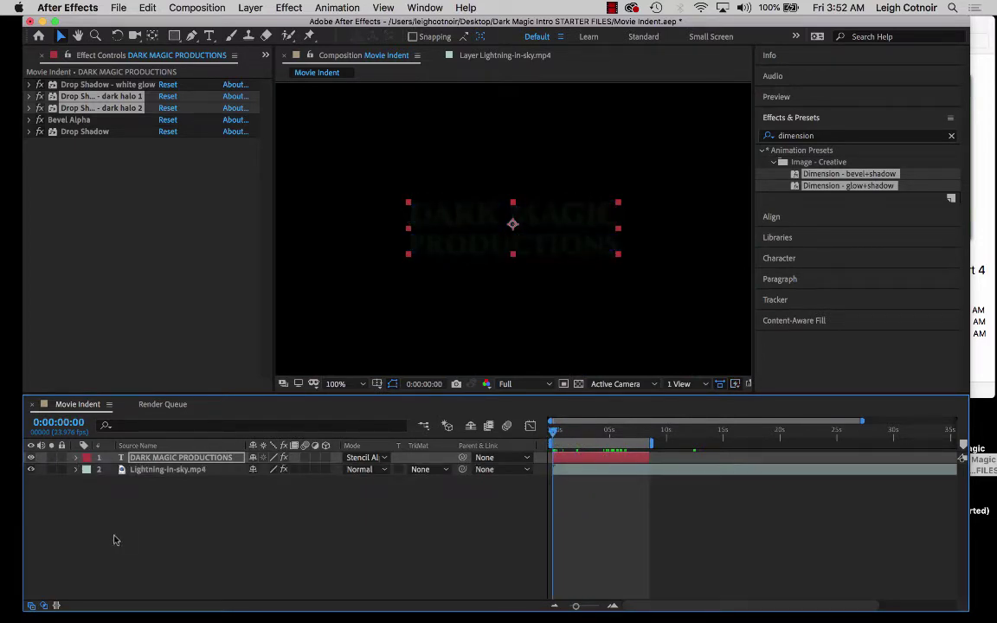
left_click(117, 542)
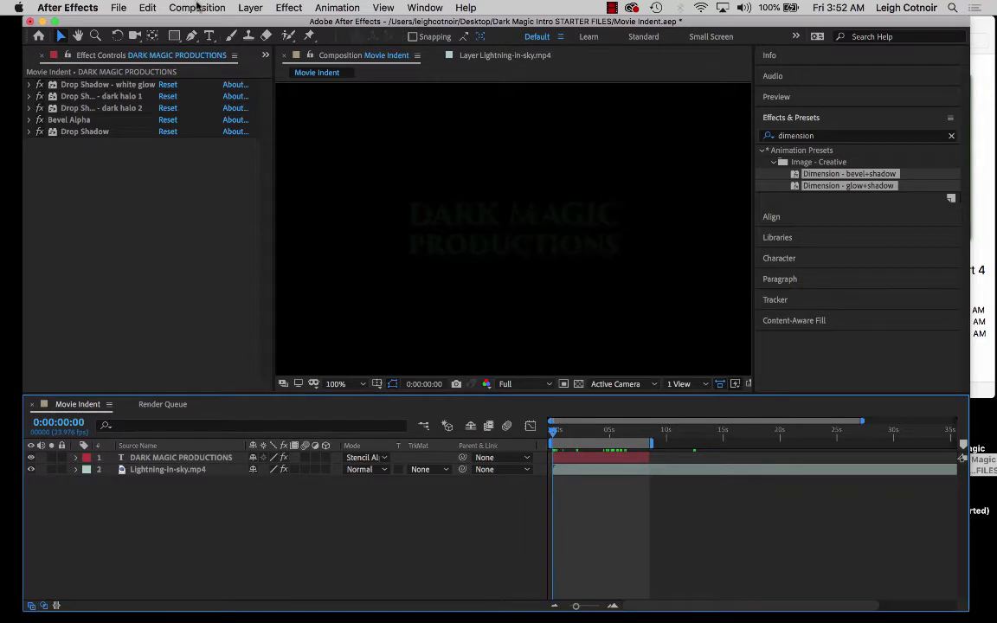
Create a new black solid named RAIN SOLID via Layer > New > Solid
left_click(250, 7)
mouse_move(257, 24)
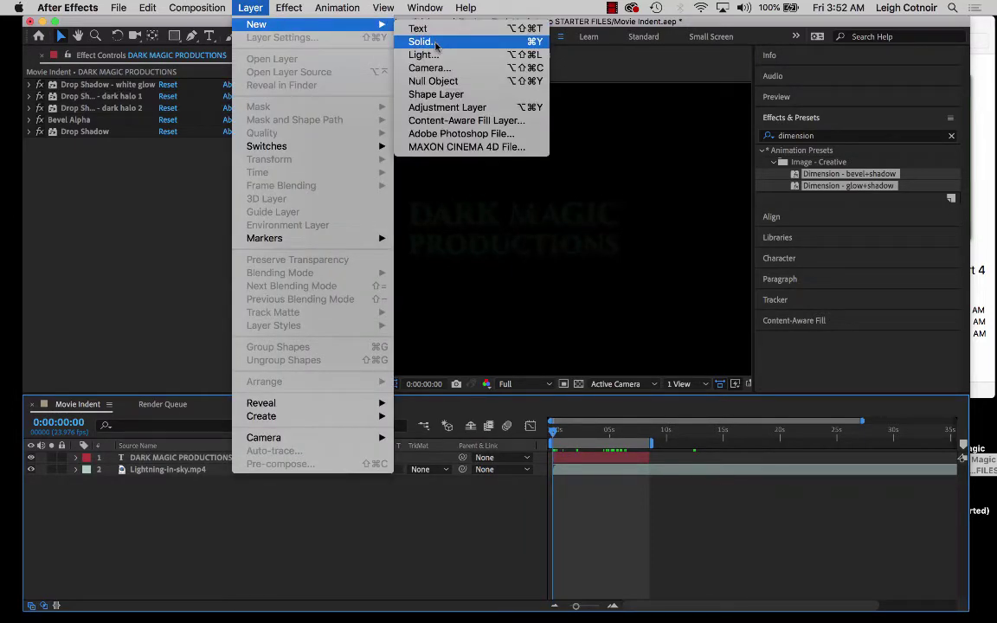
left_click(435, 43)
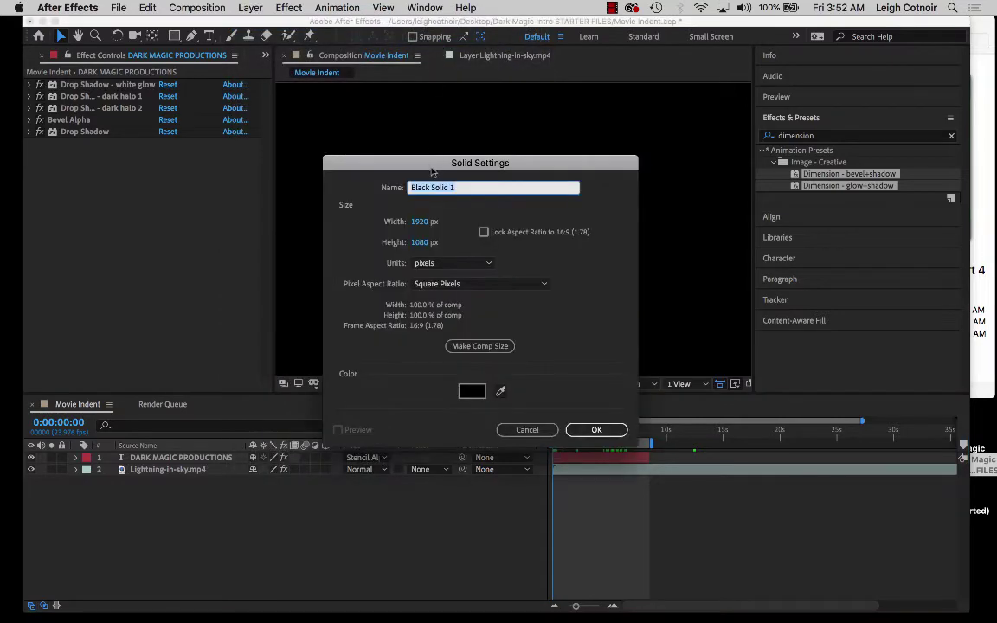
left_click_drag(428, 165, 403, 36)
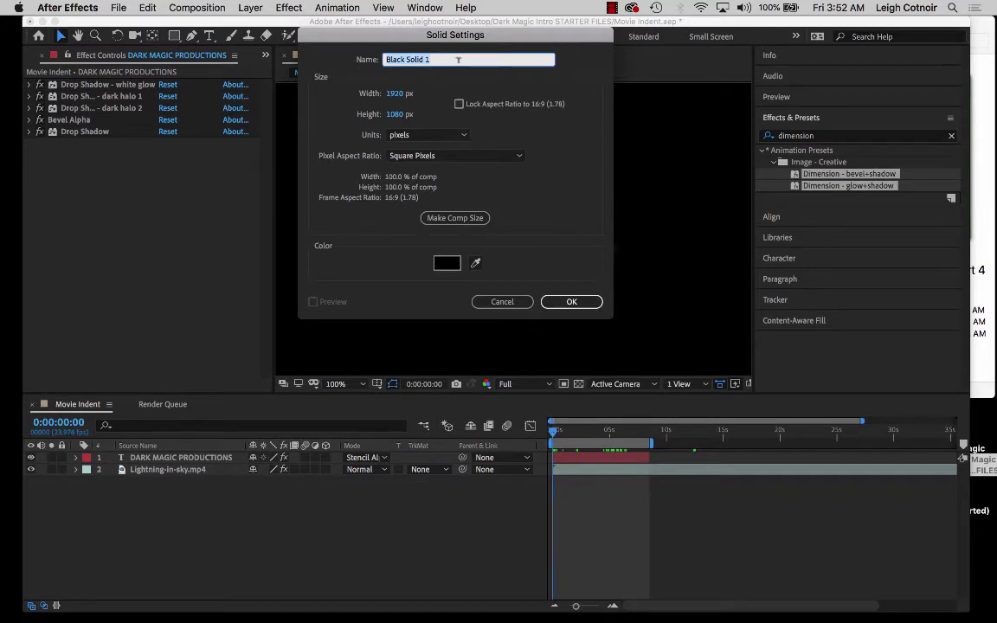
type("RAIN SOLID")
left_click(572, 302)
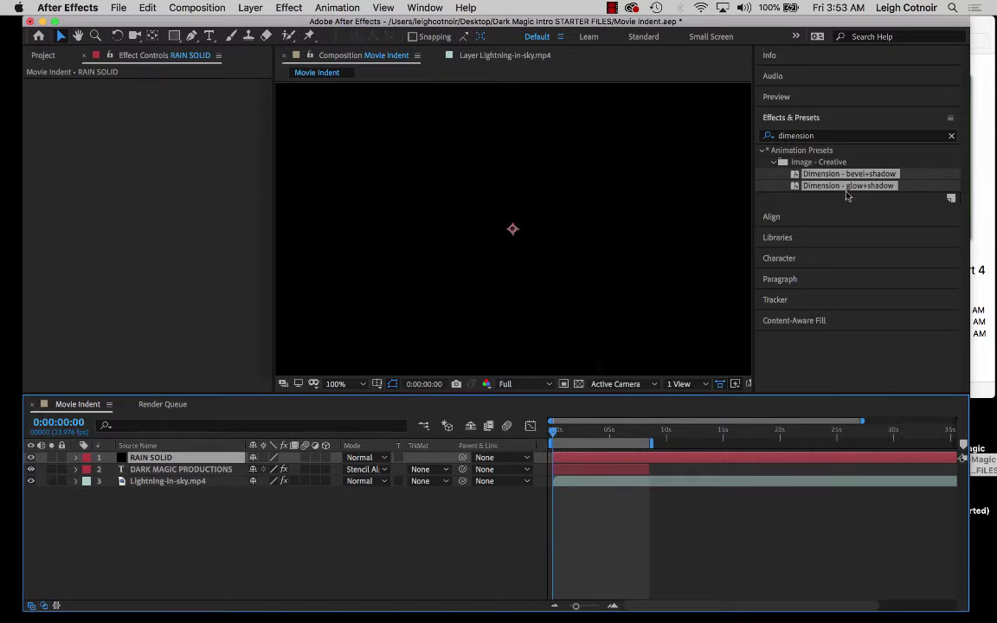
Search Effects & Presets for 'CC Rain' and drag CC Rainfall onto the RAIN SOLID layer
left_click(812, 136)
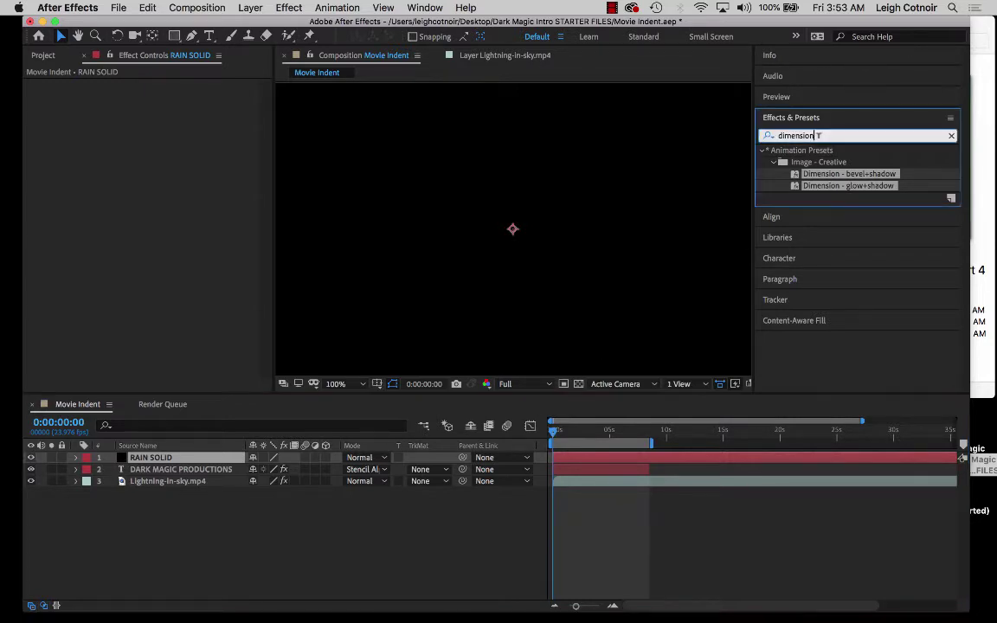
key("super+a")
key("BackSpace")
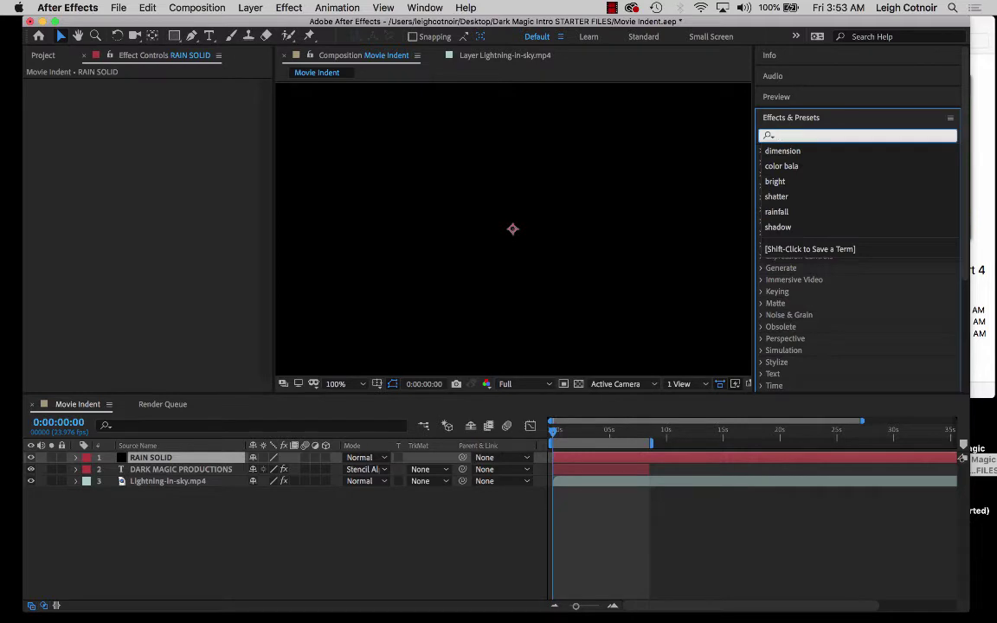
type("CC Rain")
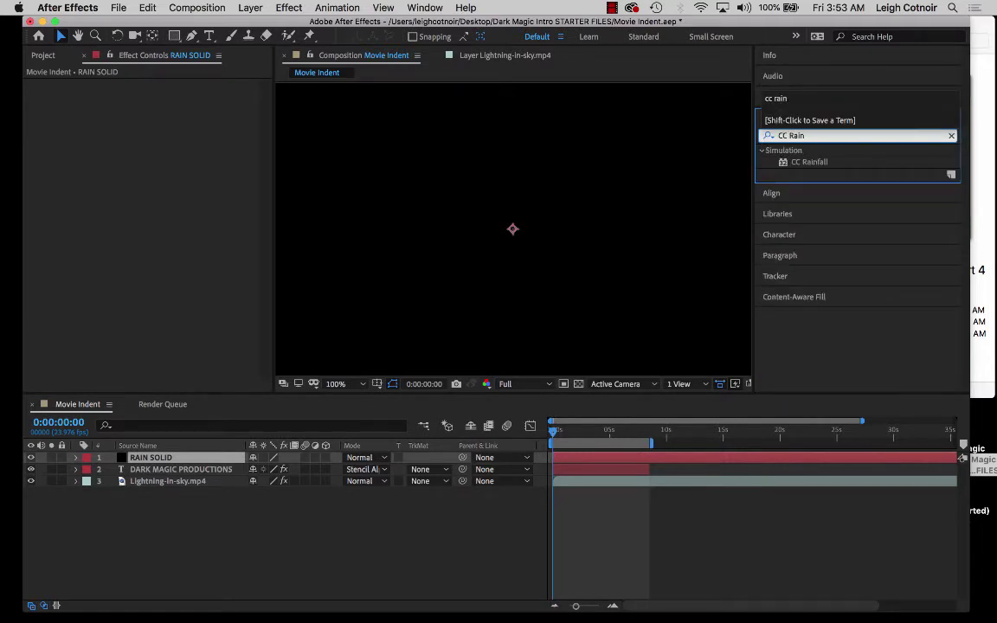
left_click(805, 163)
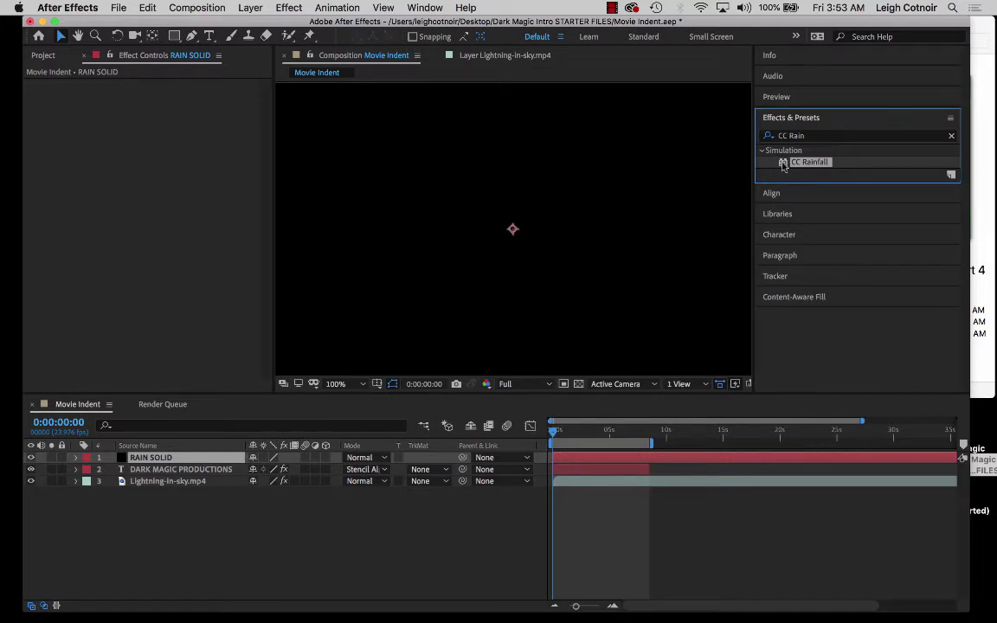
mouse_move(783, 164)
left_mouse_down()
mouse_move(439, 303)
mouse_move(238, 351)
mouse_move(188, 448)
mouse_move(149, 461)
left_mouse_up()
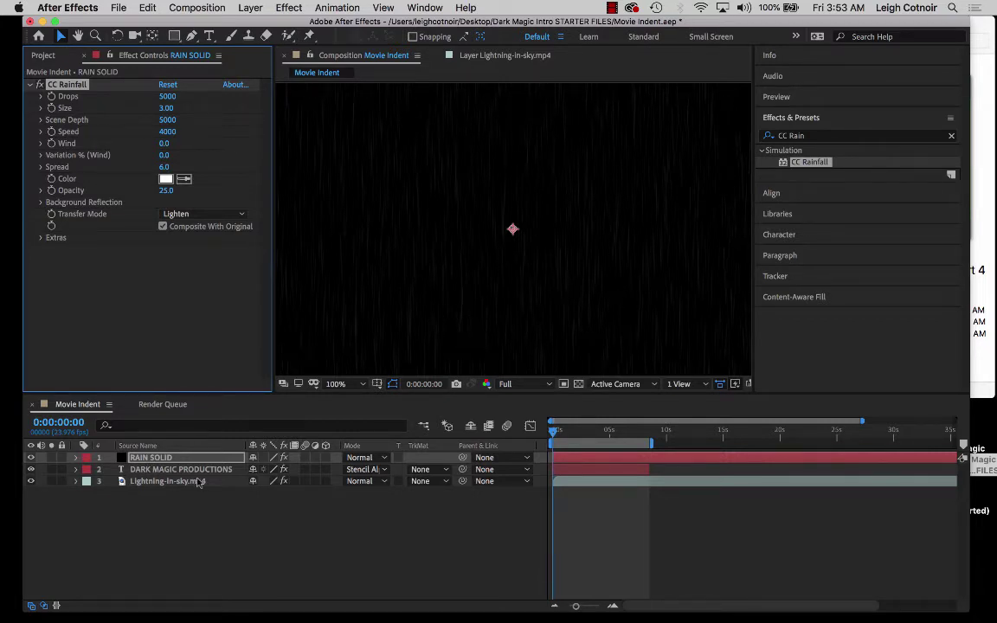
Set RAIN SOLID's blend mode to Add, scrubbing the timeline before and after to check
left_click_drag(575, 438, 597, 445)
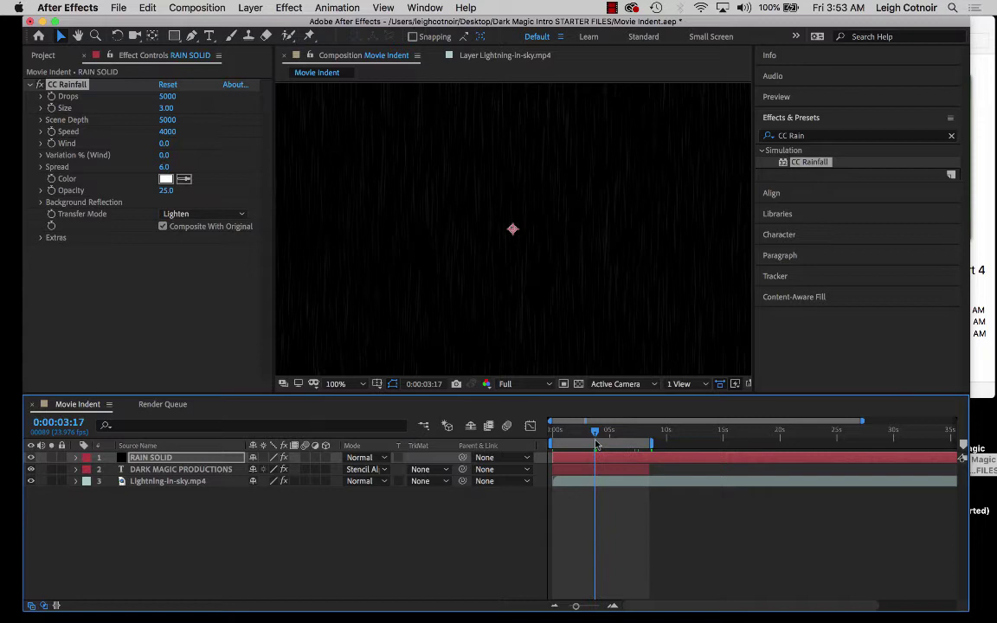
left_click_drag(596, 445, 581, 447)
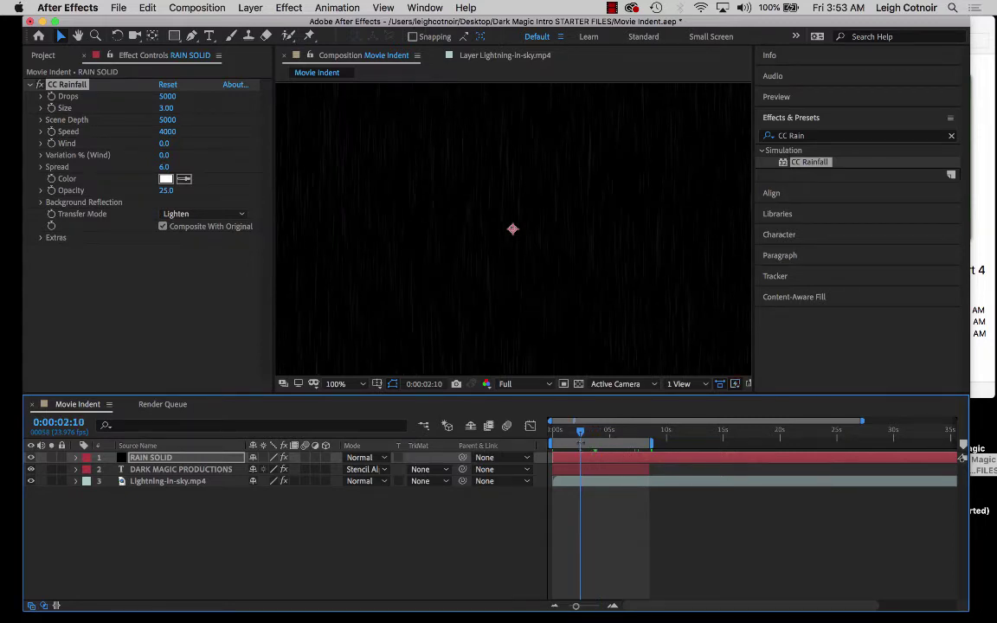
left_click(374, 458)
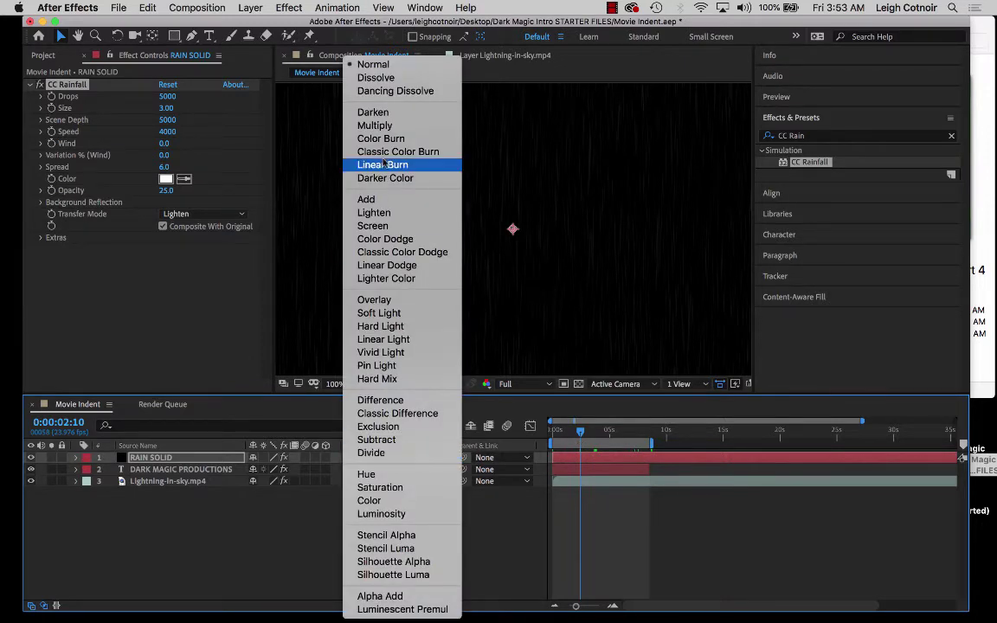
left_click(374, 200)
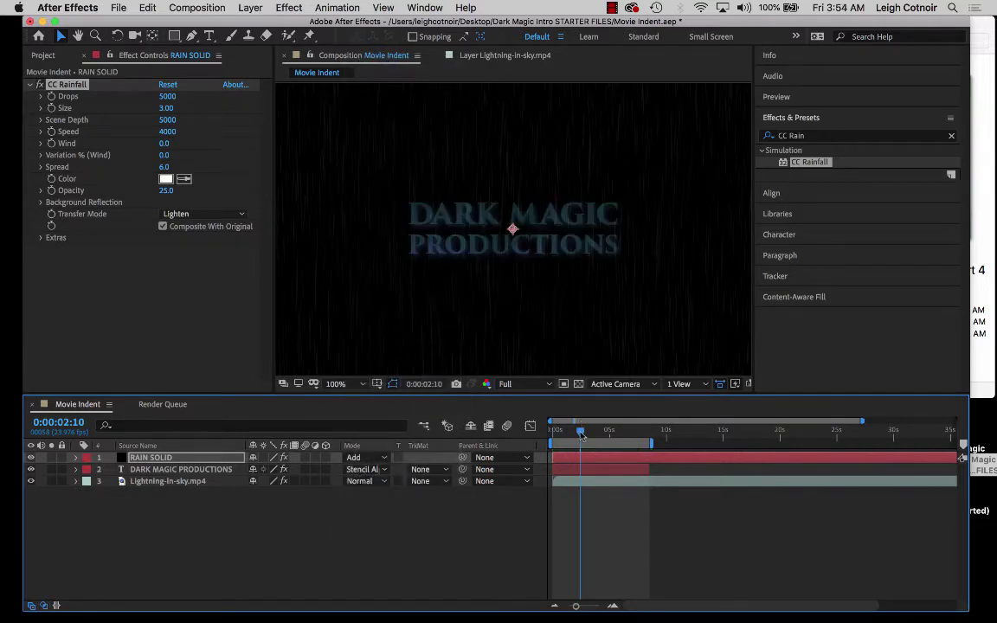
left_click_drag(580, 436, 603, 437)
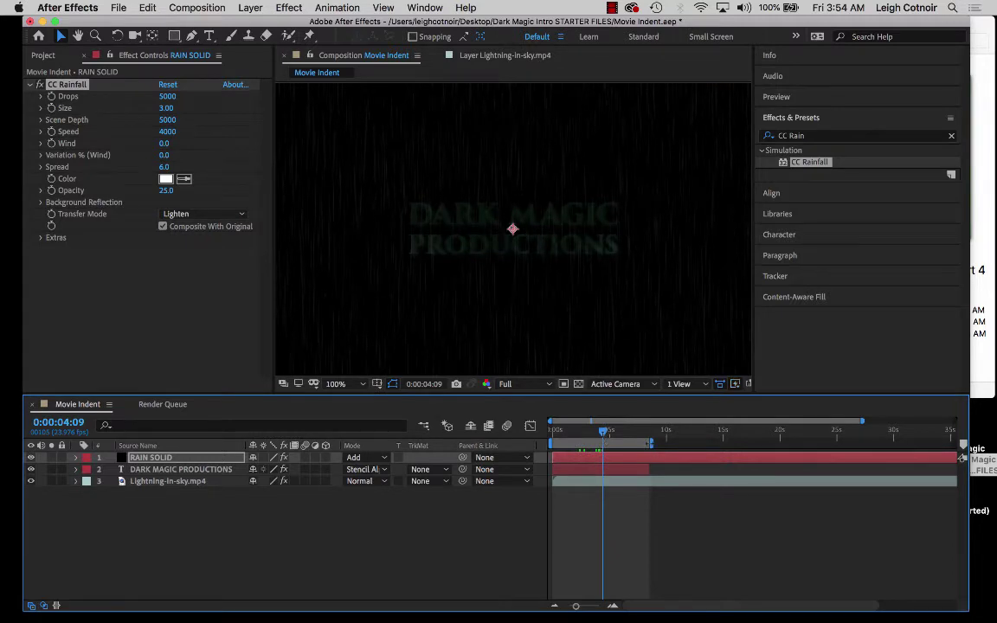
left_click_drag(603, 437, 547, 435)
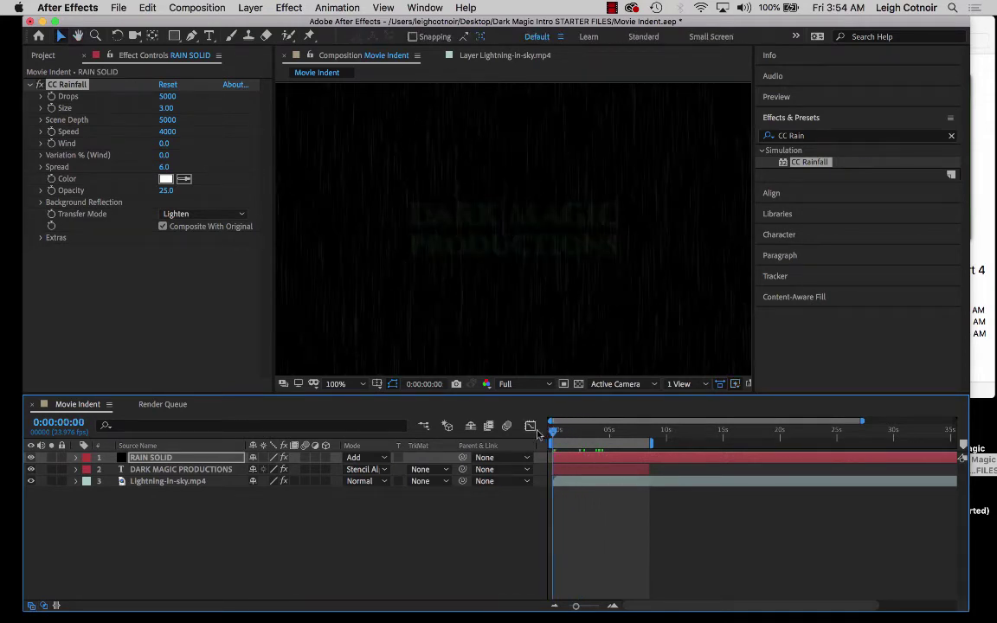
key("space")
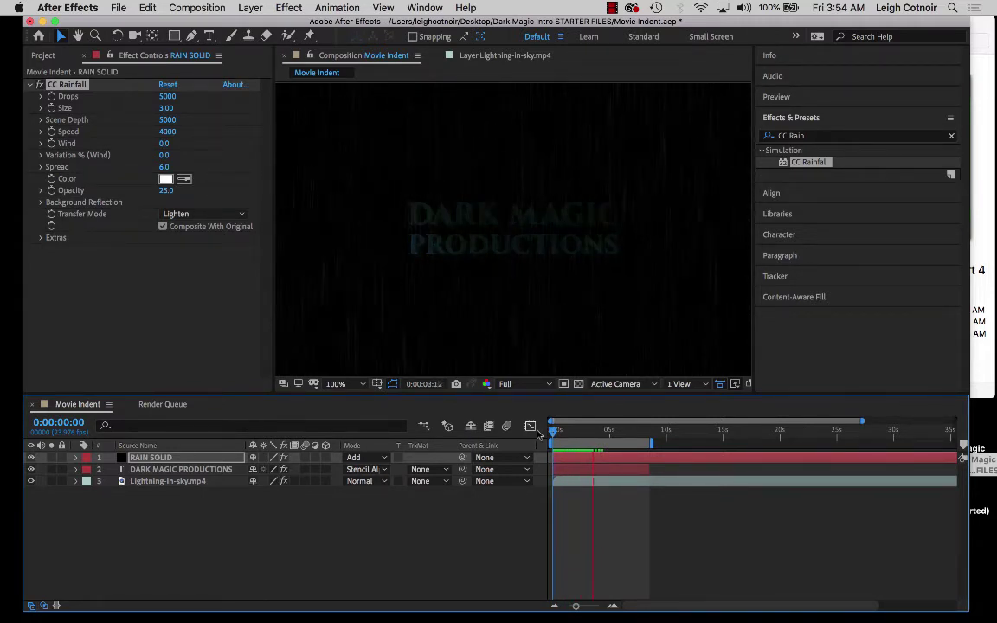
key("space")
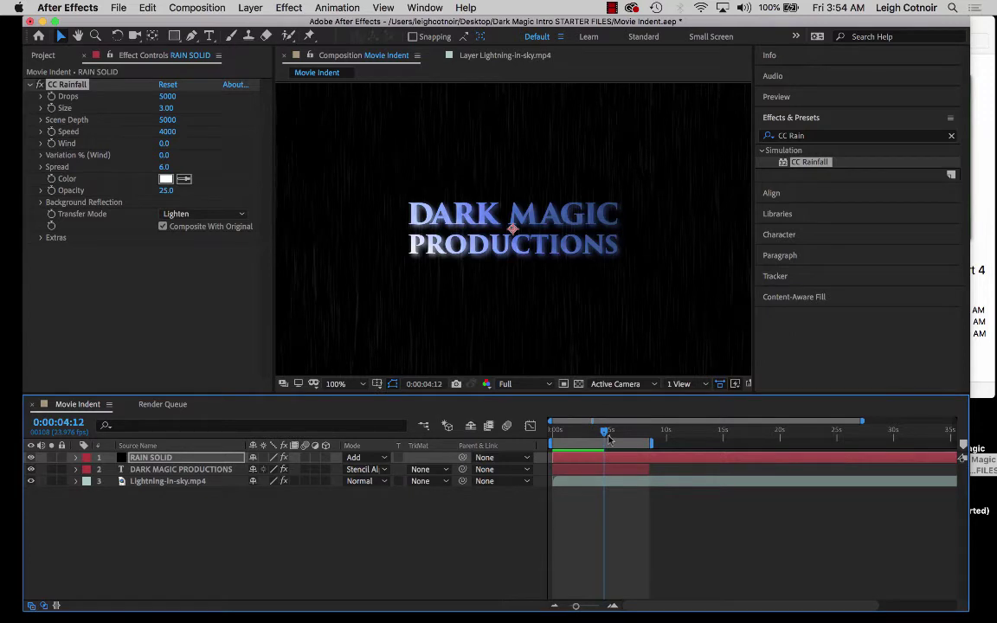
left_click_drag(605, 431, 529, 426)
key("space")
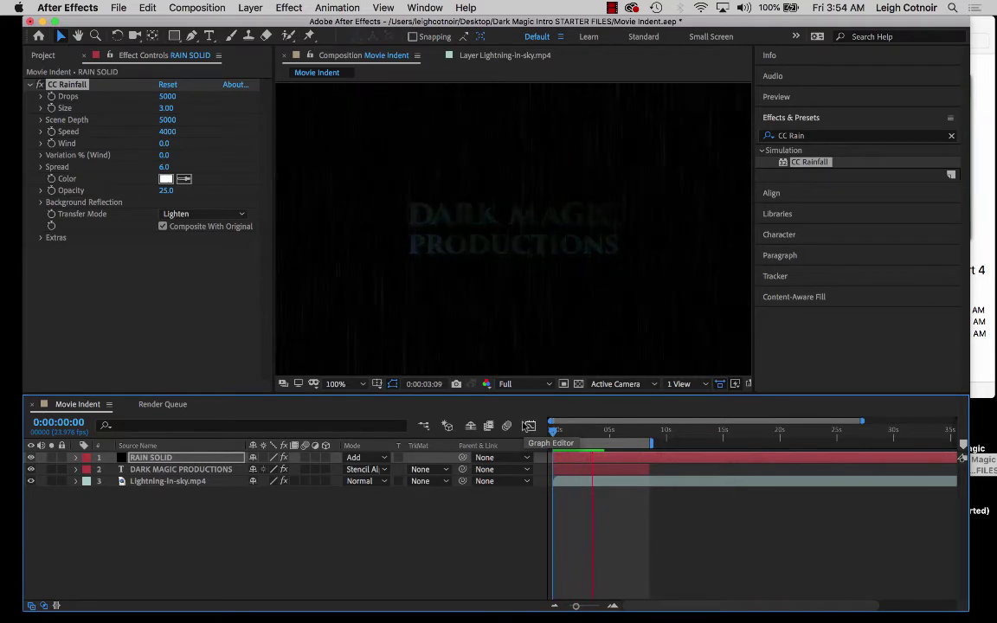
key("space")
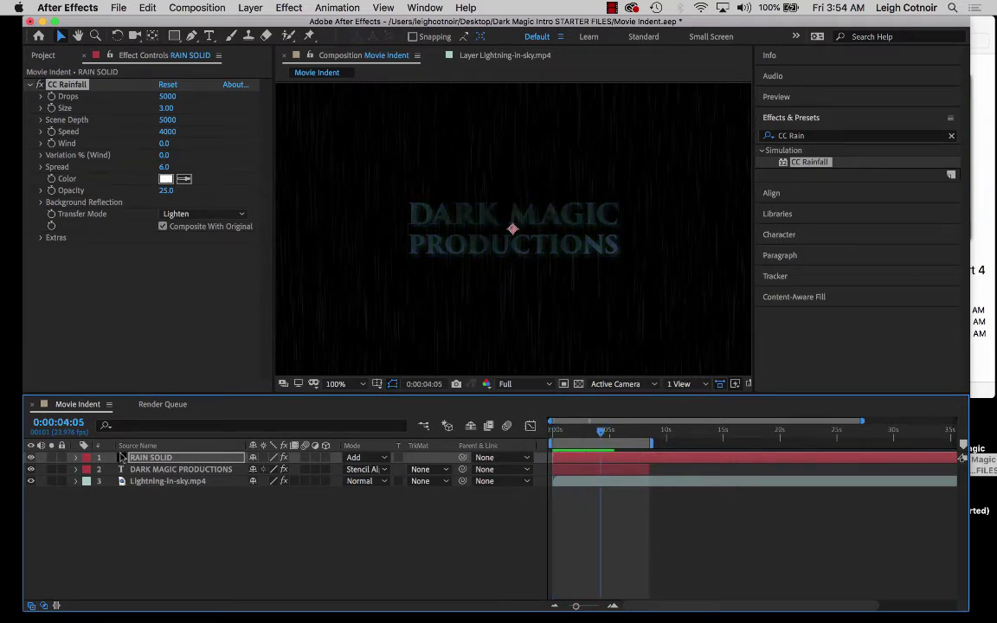
Move RAIN SOLID below the title layer and preview from the start and around nine seconds
left_click_drag(118, 461, 126, 479)
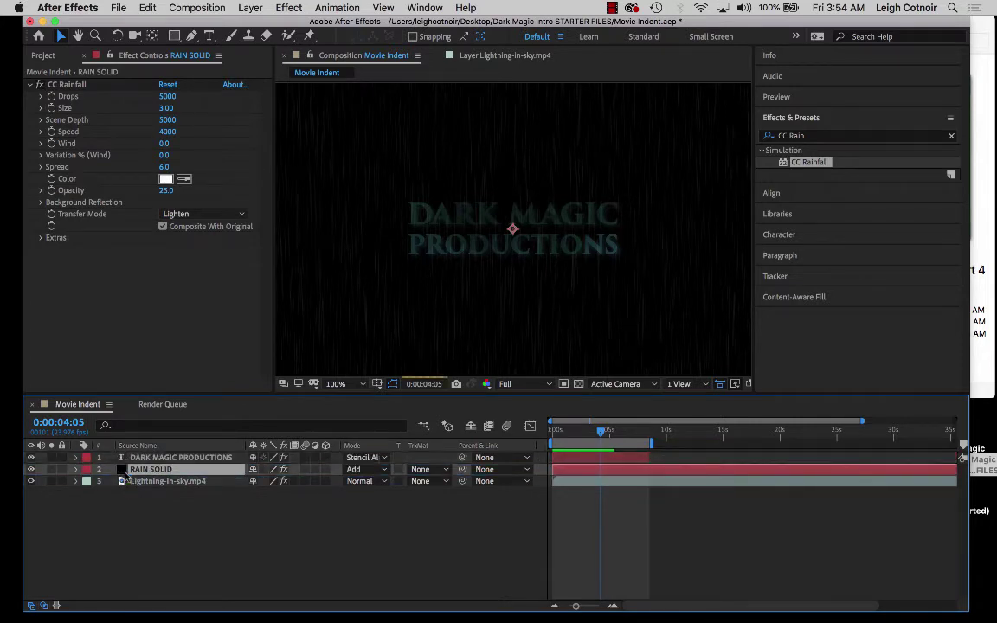
left_click(403, 577)
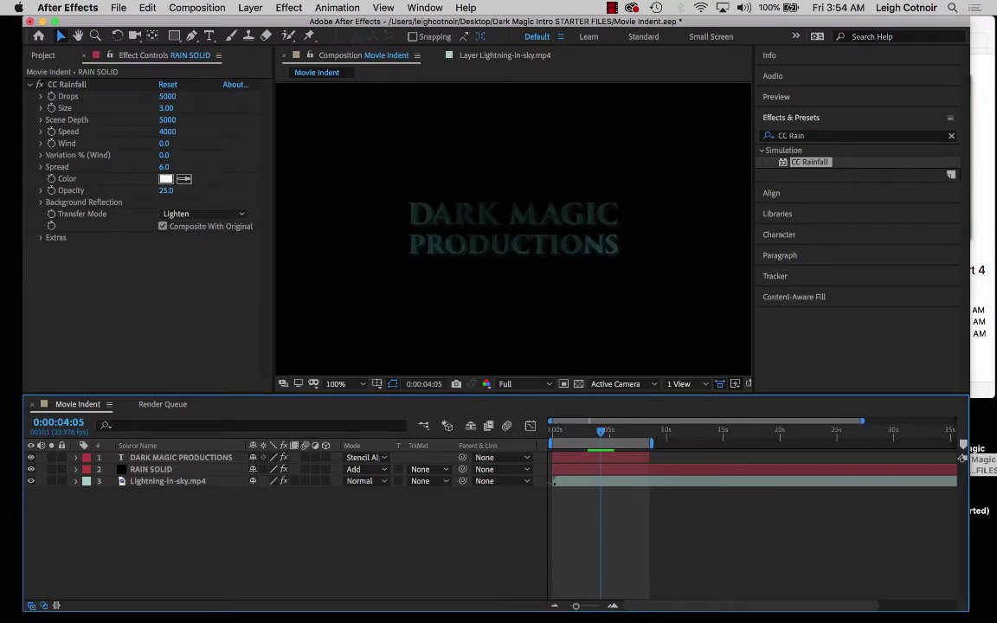
left_click_drag(601, 433, 536, 435)
key("space")
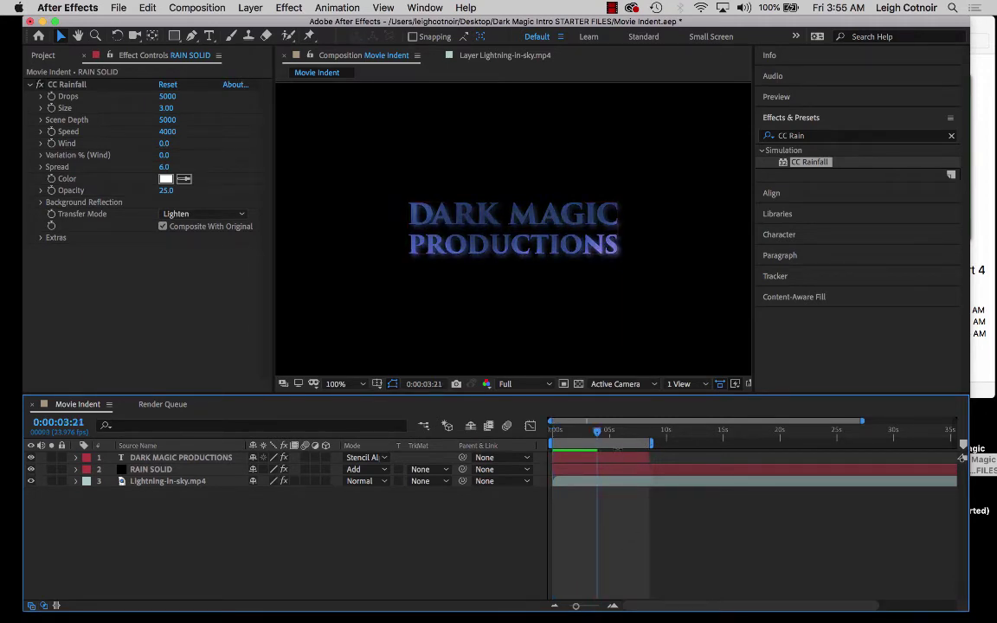
left_click_drag(597, 433, 661, 431)
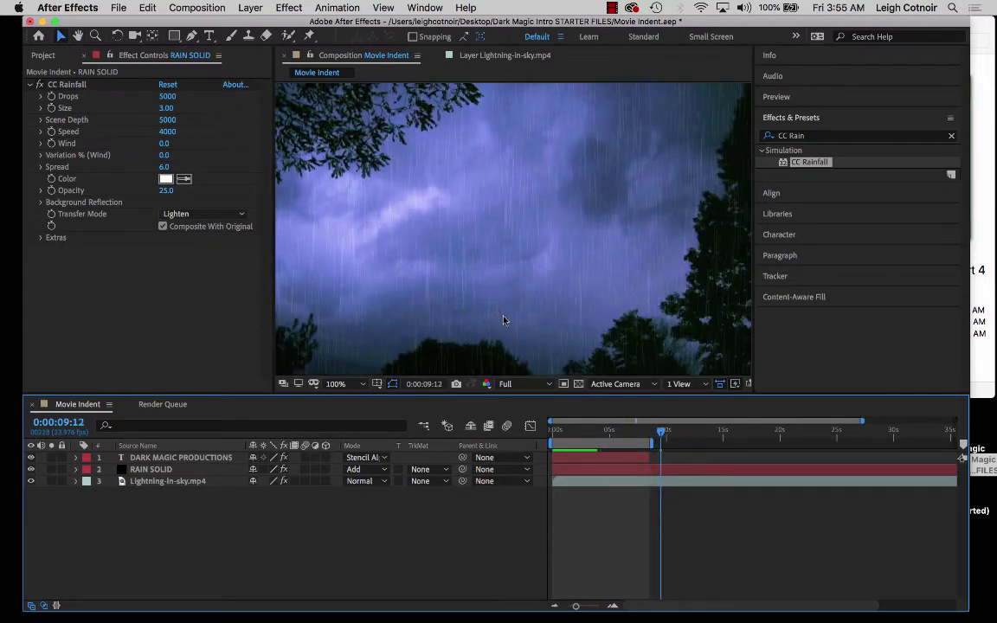
key("space")
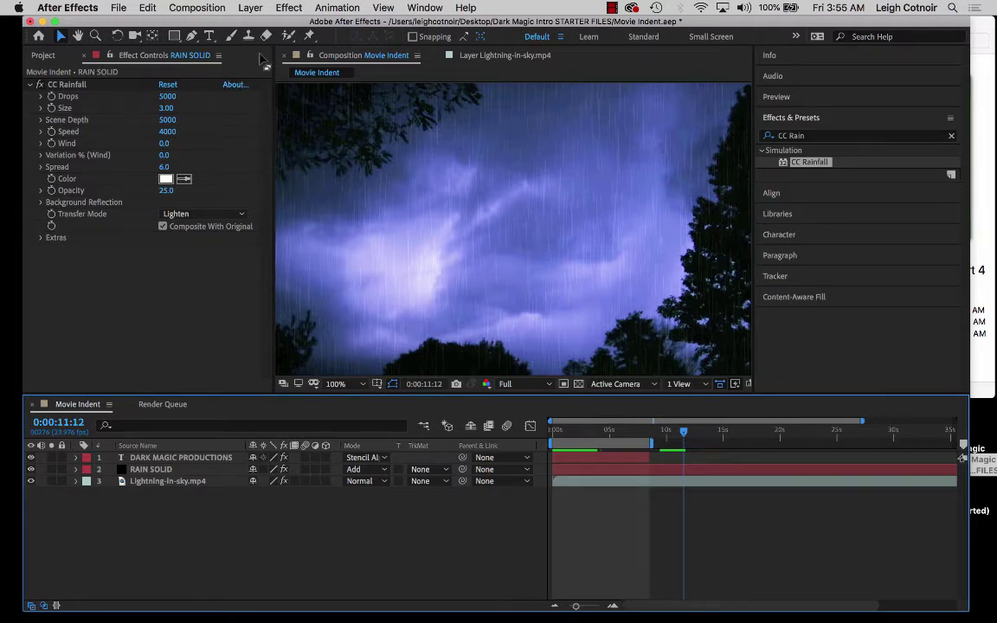
Set CC Rainfall Drops to 4000 and check the rain at a later frame
left_click(44, 56)
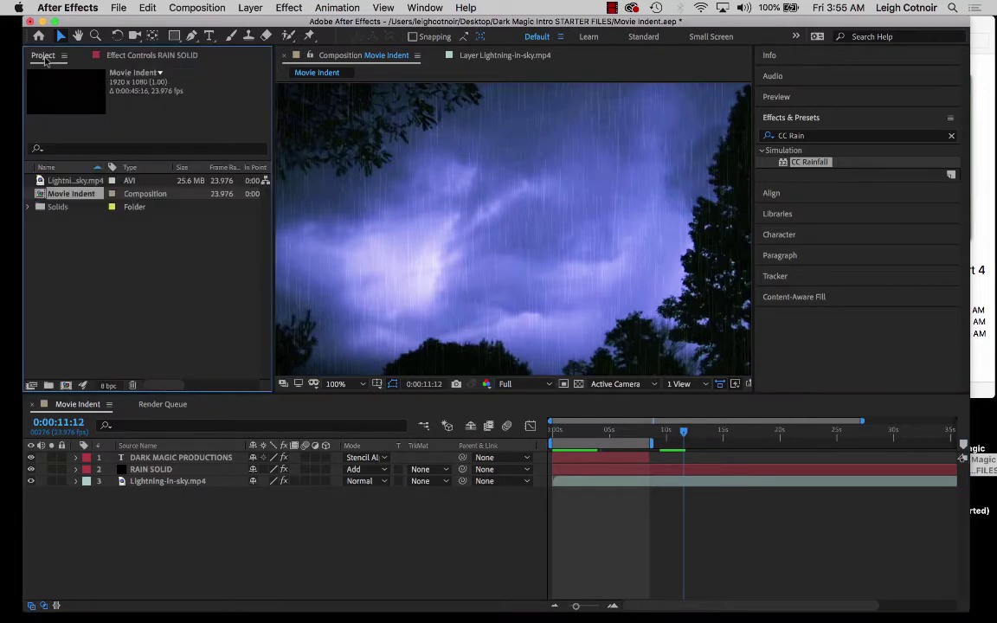
left_click(143, 59)
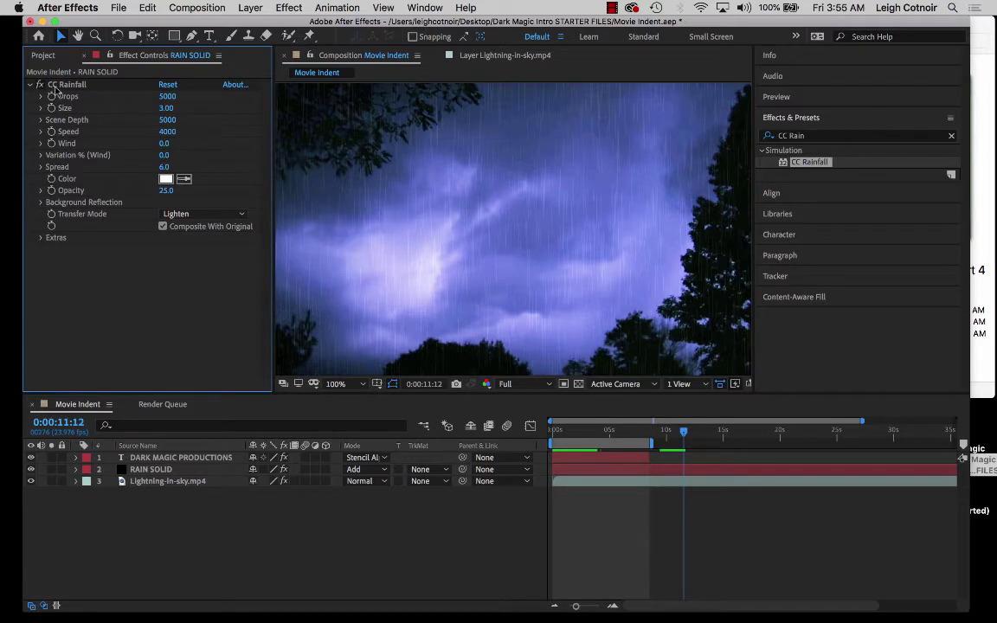
left_click(169, 98)
left_click(171, 99)
type("40")
key("Return")
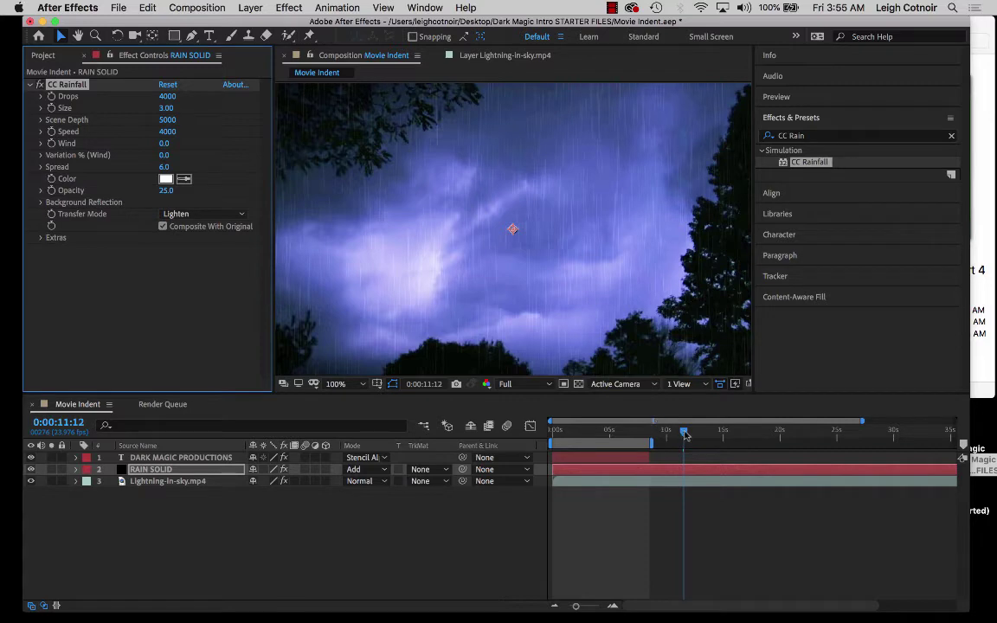
mouse_move(684, 431)
left_mouse_down()
mouse_move(705, 437)
mouse_move(690, 438)
left_mouse_up()
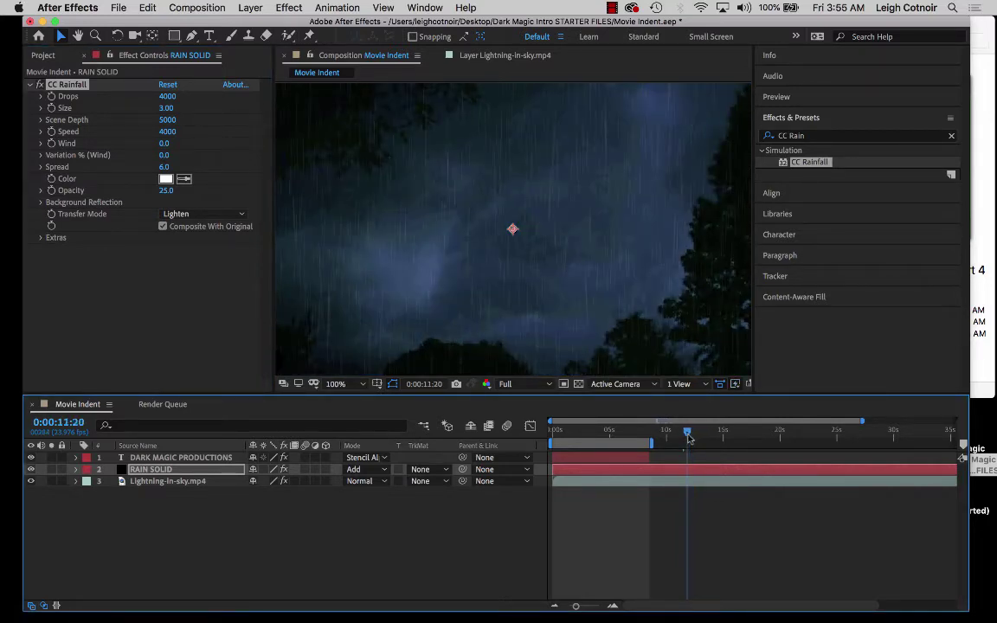
left_click(267, 236)
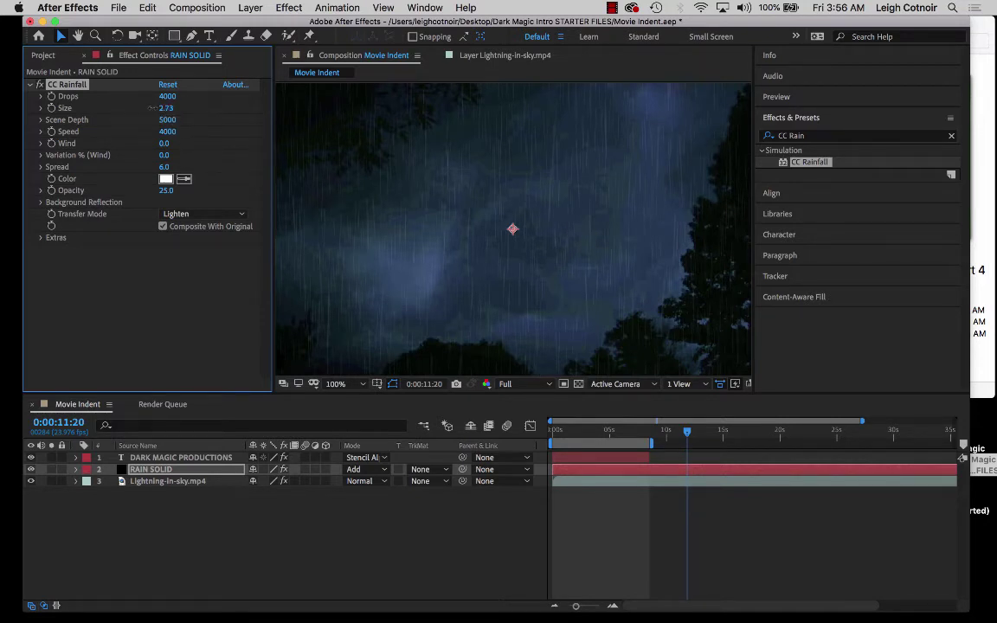
Scrub CC Rainfall Size down to 2.50, then return to about 9 seconds to review
left_click_drag(148, 108, 147, 109)
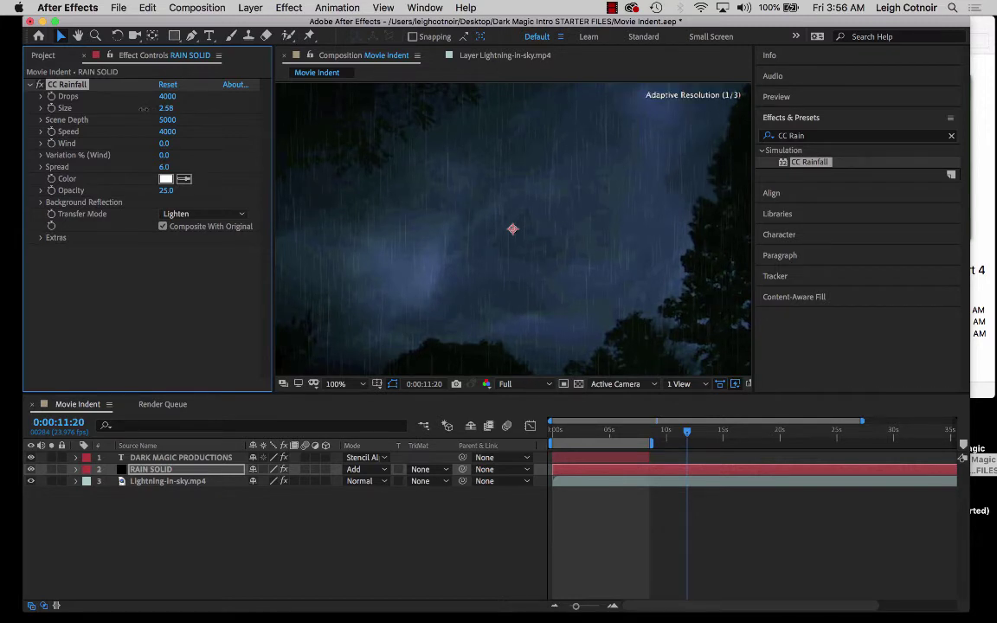
left_click_drag(139, 109, 136, 108)
left_click_drag(693, 435, 672, 439)
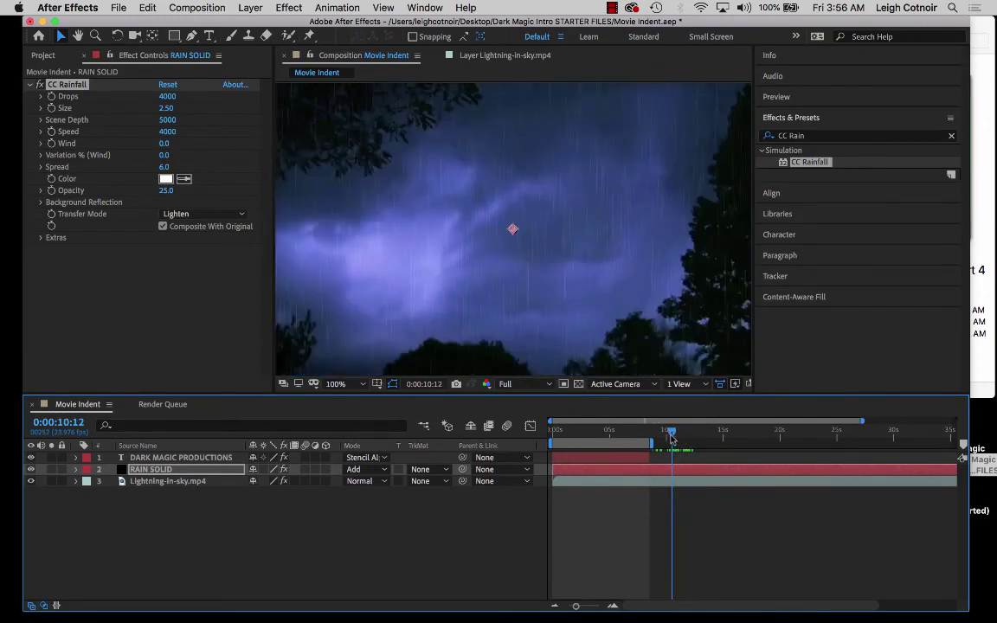
Set CC Rainfall Wind to -400 and move to around 12 seconds to check the slant
left_click(165, 144)
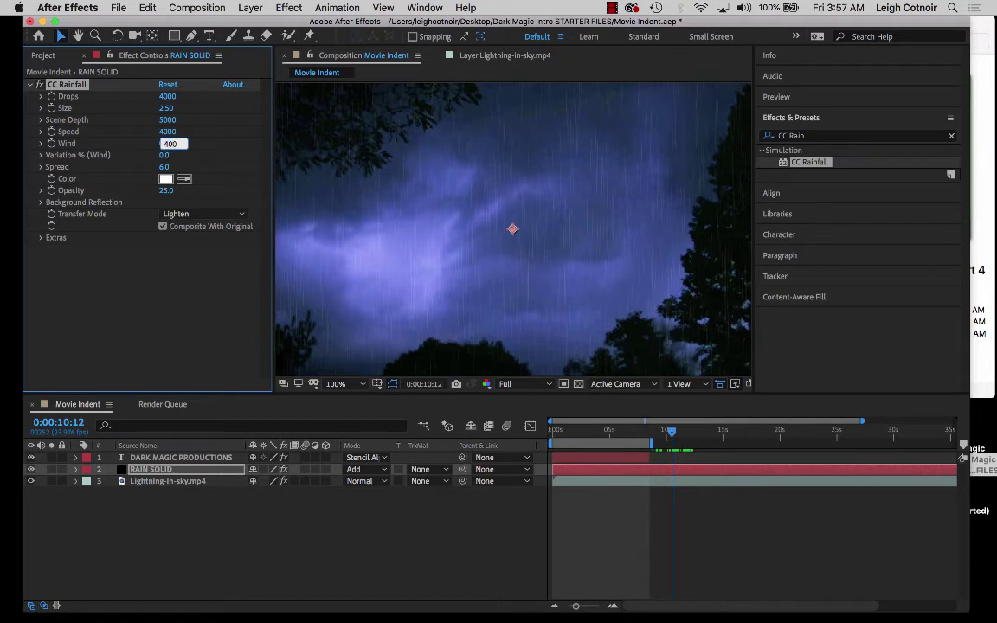
key("Return")
left_click(167, 144)
left_click(163, 144)
type("-")
key("Return")
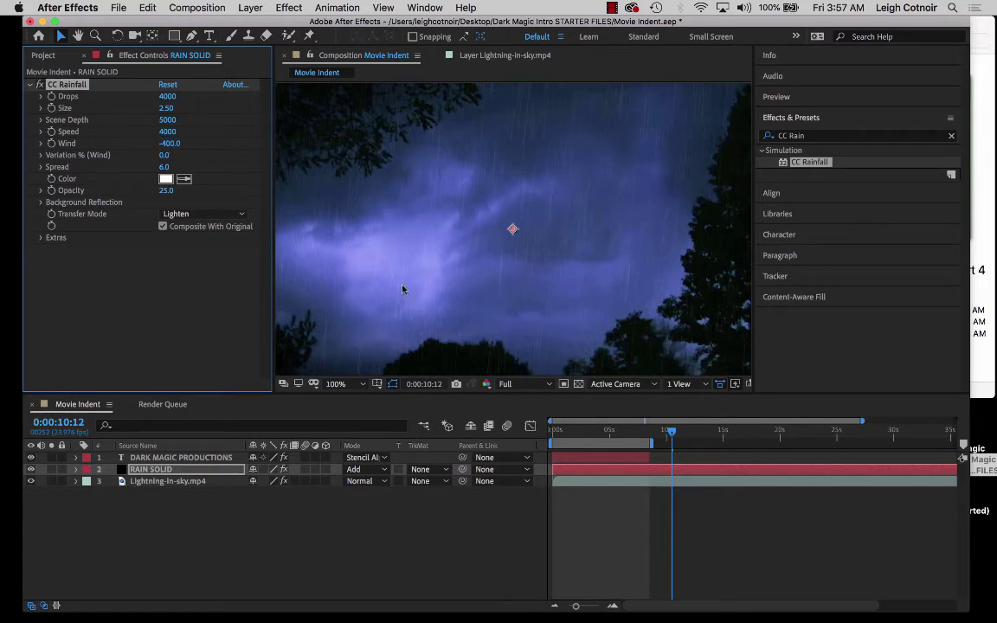
left_click(676, 432)
mouse_move(675, 433)
left_mouse_down()
mouse_move(698, 437)
mouse_move(676, 439)
left_mouse_up()
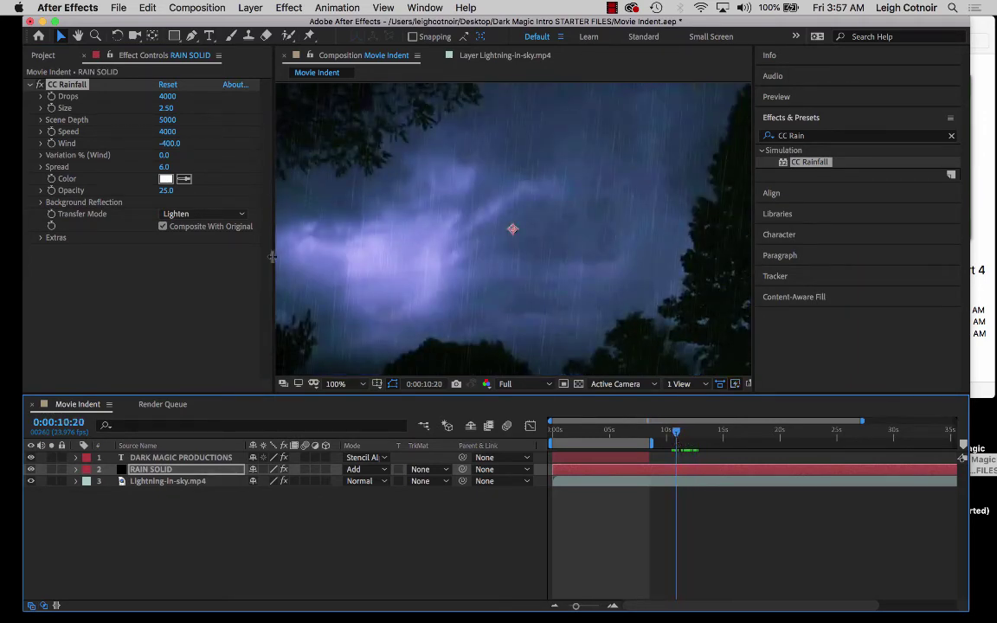
Raise Variation % (Wind) to 36.0 and go back to the title frames to review
left_click(40, 156)
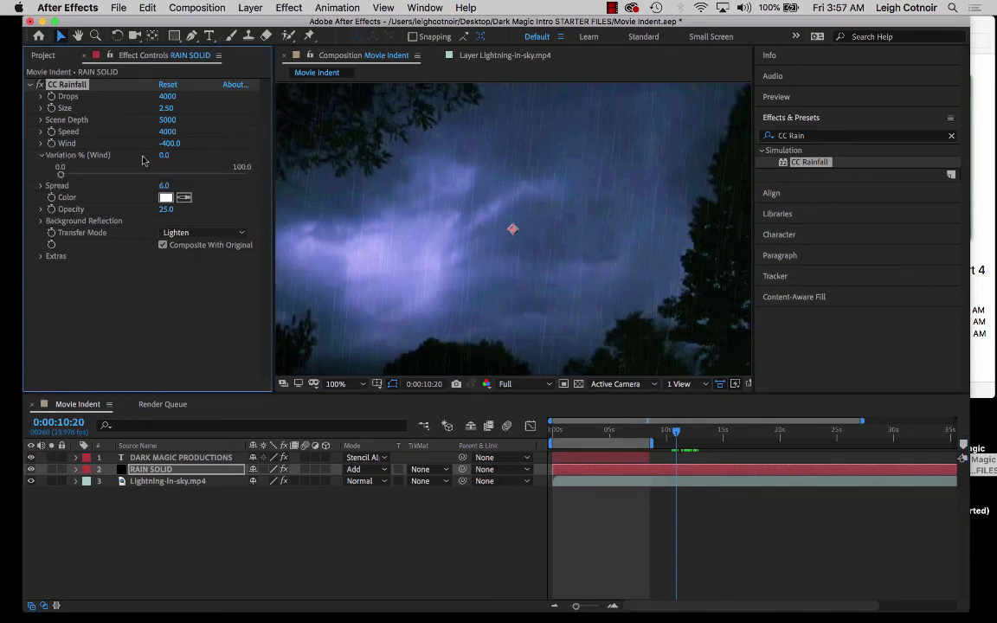
left_click(41, 156)
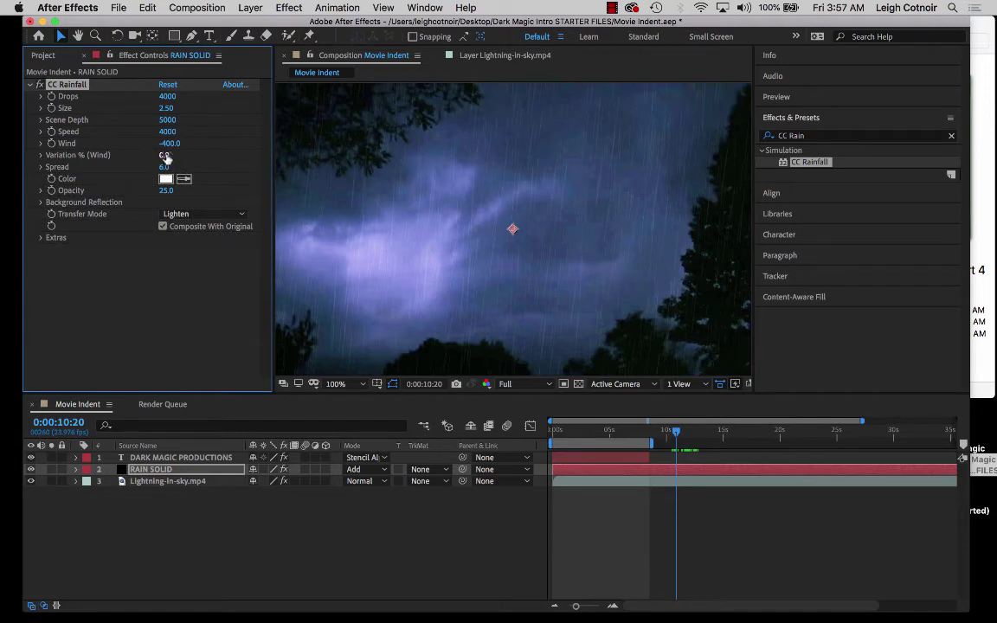
left_click_drag(176, 155, 187, 157)
left_click(678, 434)
mouse_move(678, 434)
left_mouse_down()
mouse_move(540, 432)
mouse_move(722, 433)
mouse_move(661, 434)
mouse_move(687, 435)
mouse_move(673, 436)
left_mouse_up()
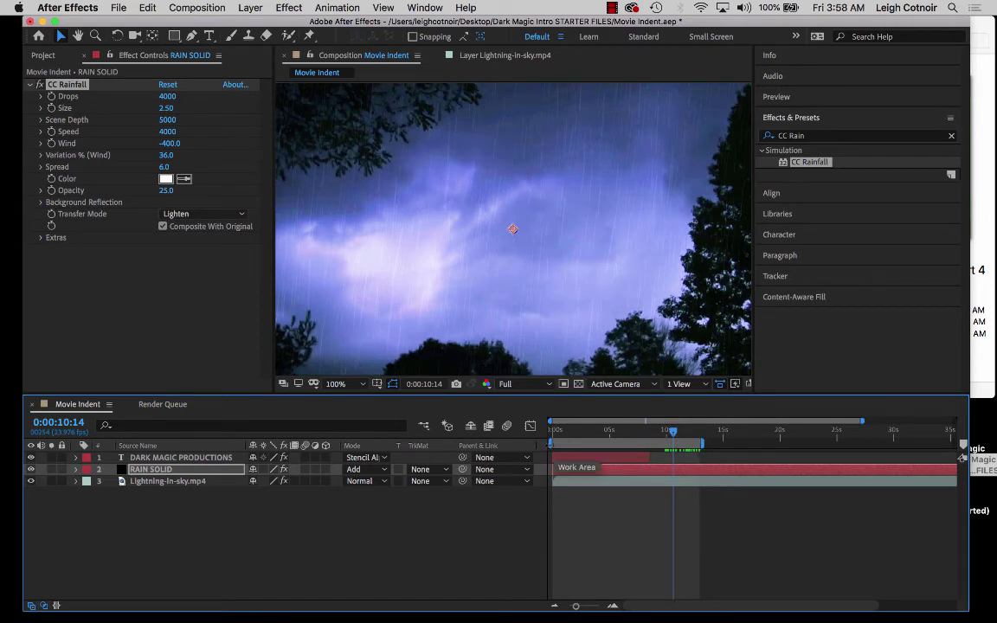
Start the work area at about 10 seconds and preview the rain loop from there
left_click_drag(551, 443, 663, 442)
key("space")
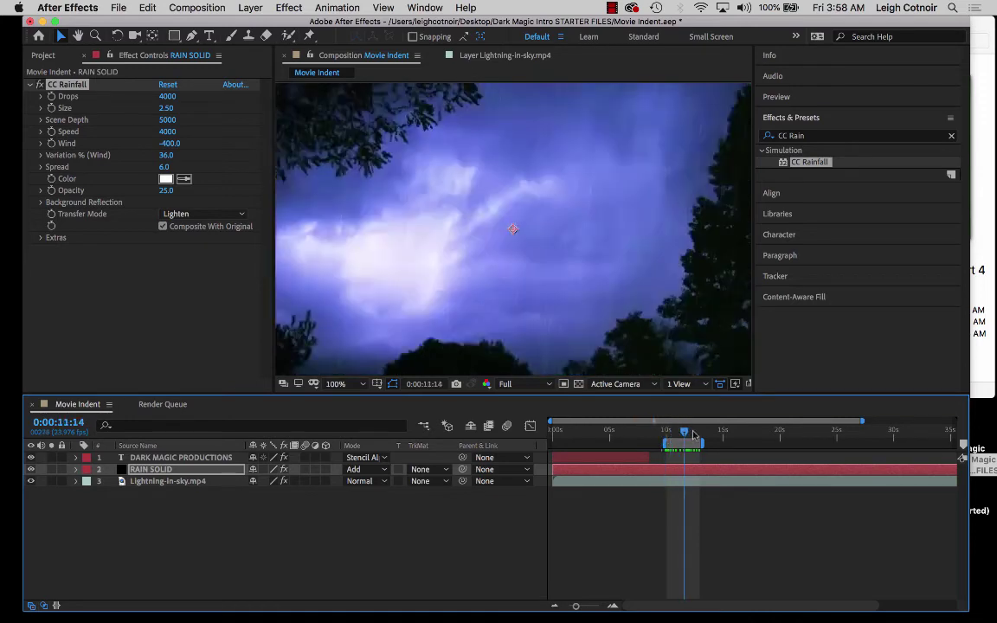
left_click_drag(678, 432, 670, 431)
key("space")
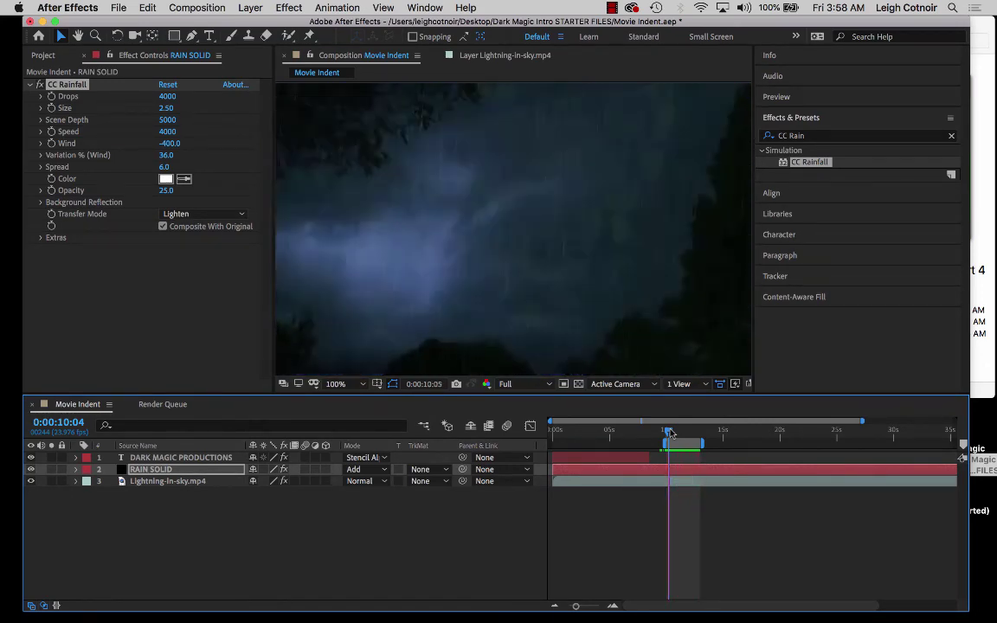
key("space")
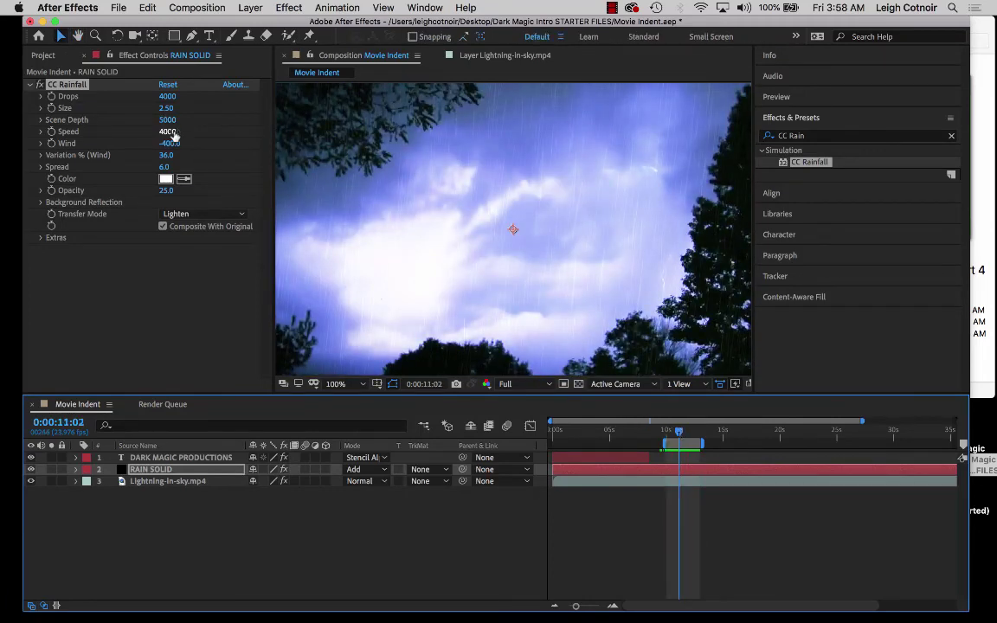
Set the CC Rainfall Speed to 3000 and preview the rain from about 9:21
left_click(173, 136)
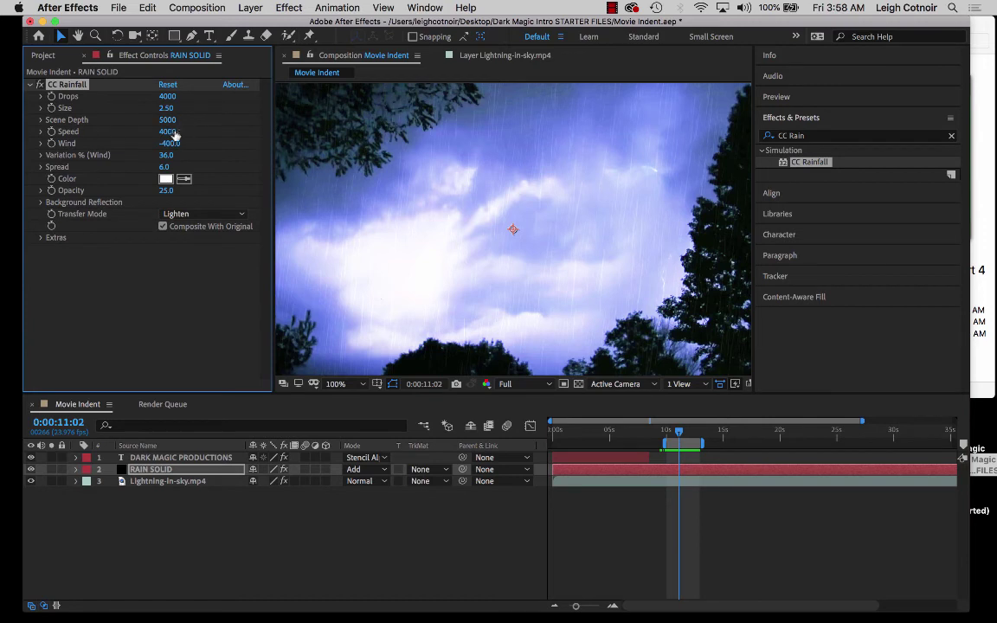
left_click(169, 133)
type("3000")
key("Return")
left_click_drag(680, 436, 666, 436)
key("space")
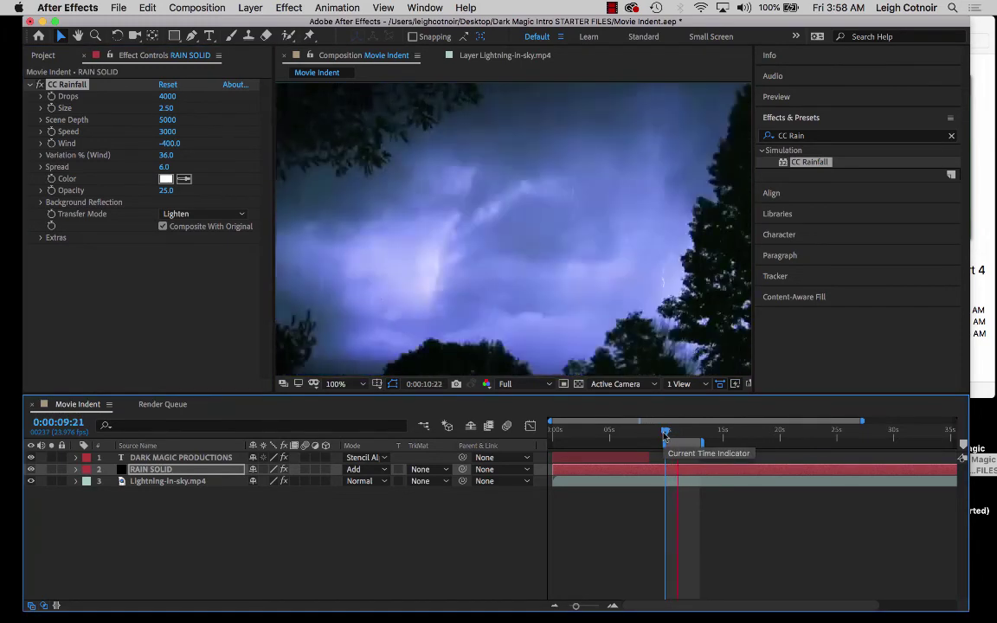
key("space")
Raise the rain Speed to 4000 and compare it from about 9:22
left_click(170, 132)
type("4")
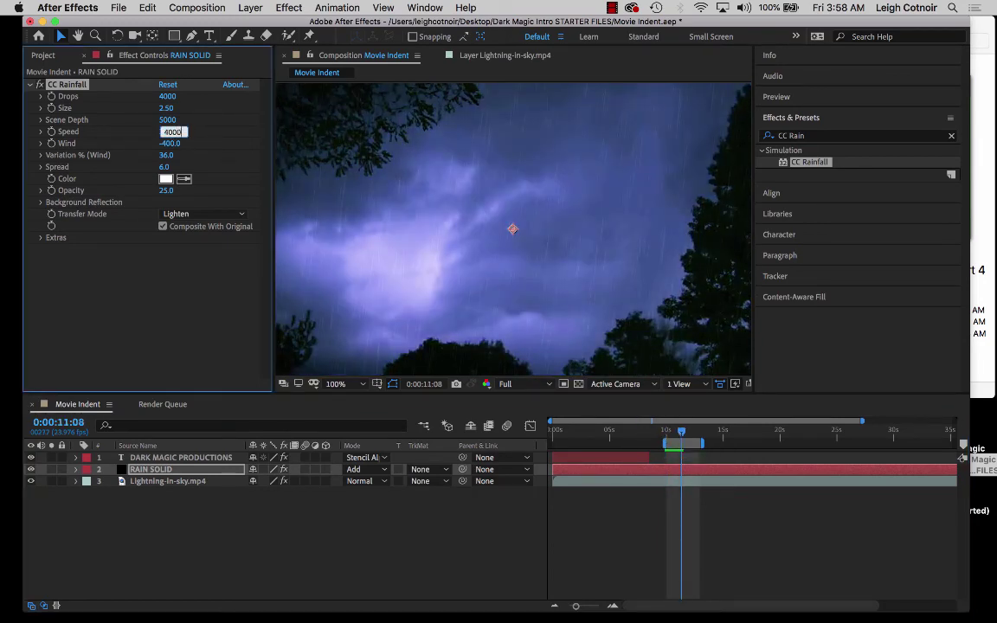
type("000")
key("Return")
left_click_drag(682, 432, 667, 433)
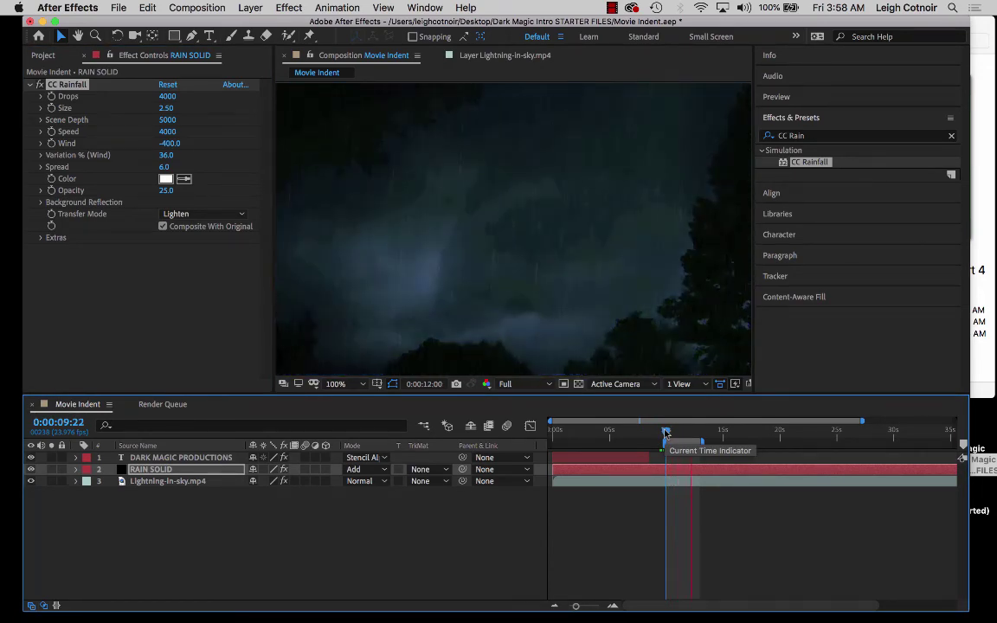
key("space")
Enter a final rain Speed of 3800 and preview it from about 9 seconds
left_click(169, 132)
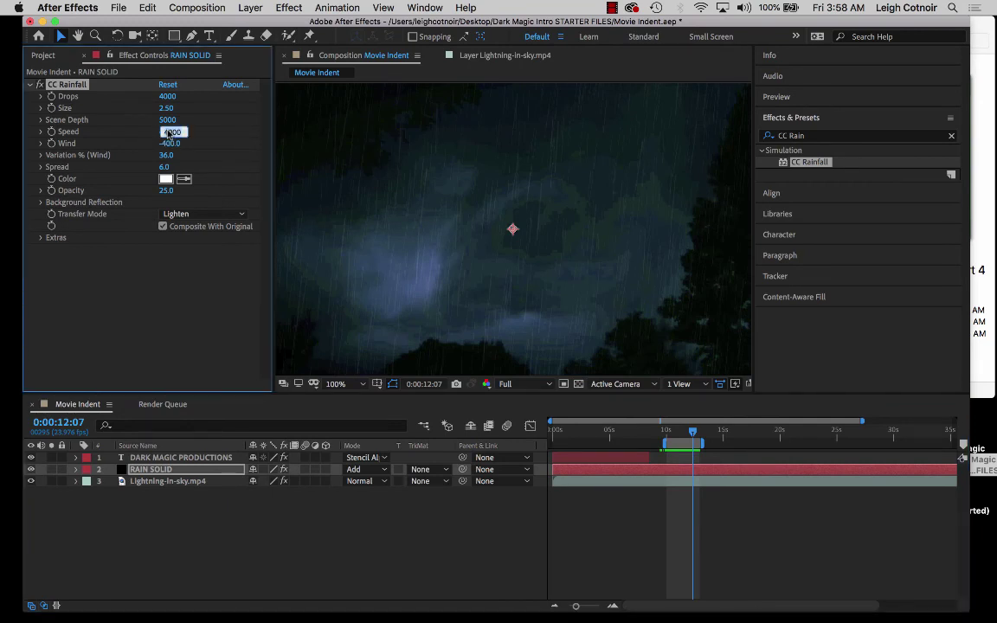
type("3800")
key("Return")
left_click_drag(692, 431, 662, 435)
key("space")
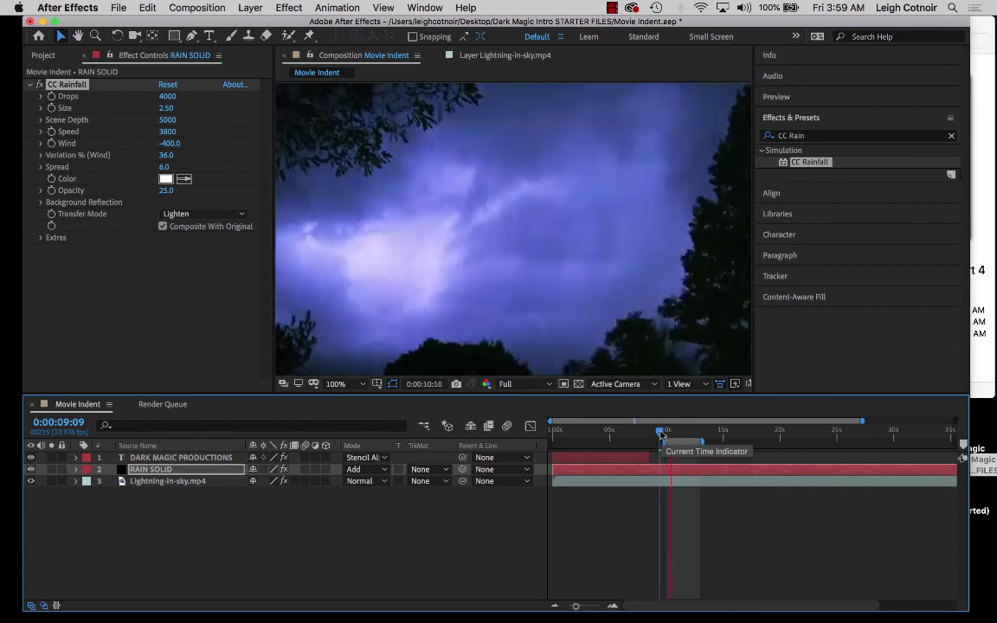
key("space")
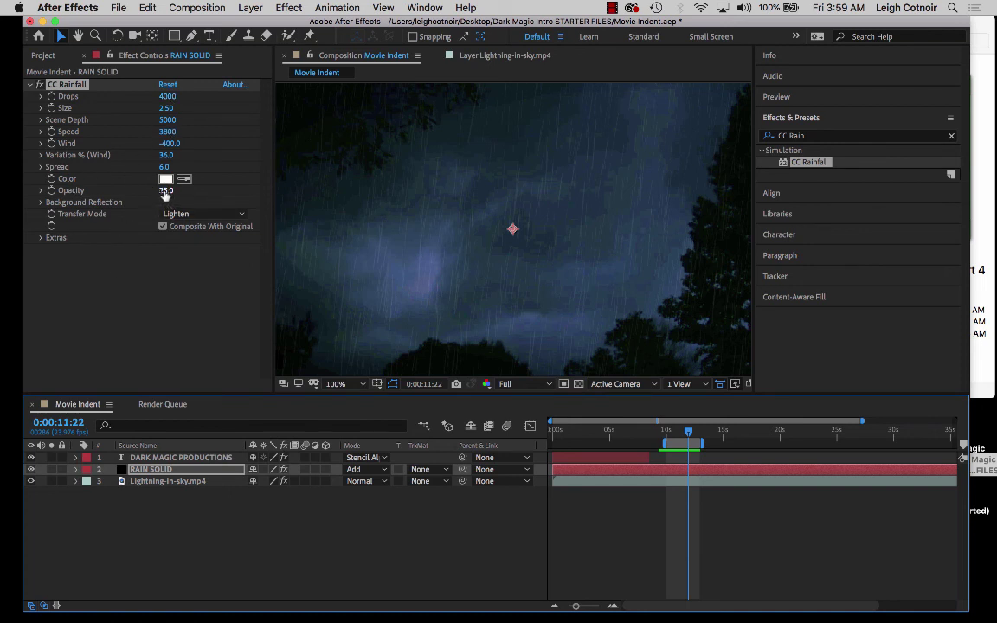
left_click_drag(166, 194, 147, 179)
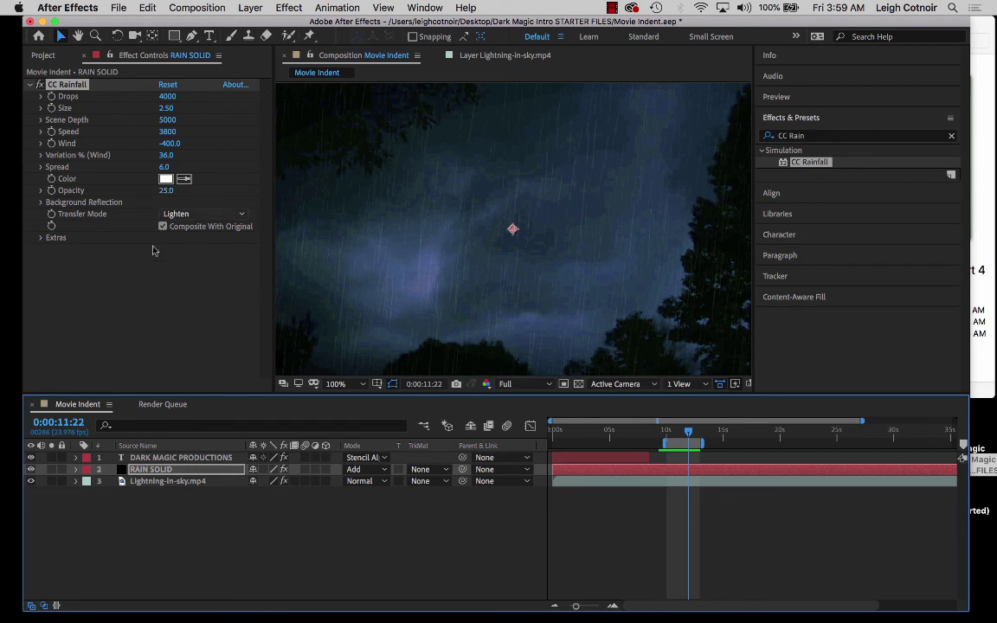